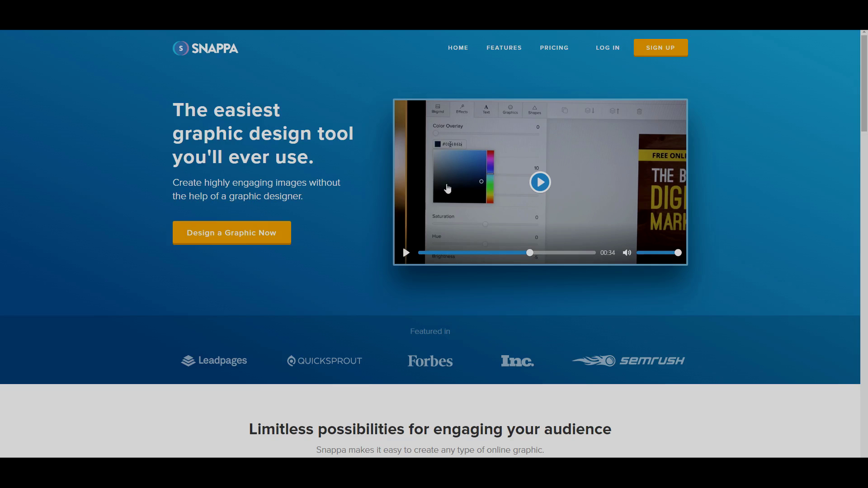
Sign up for a free Snappa account with a full name, e-mail address and password
left_click(657, 48)
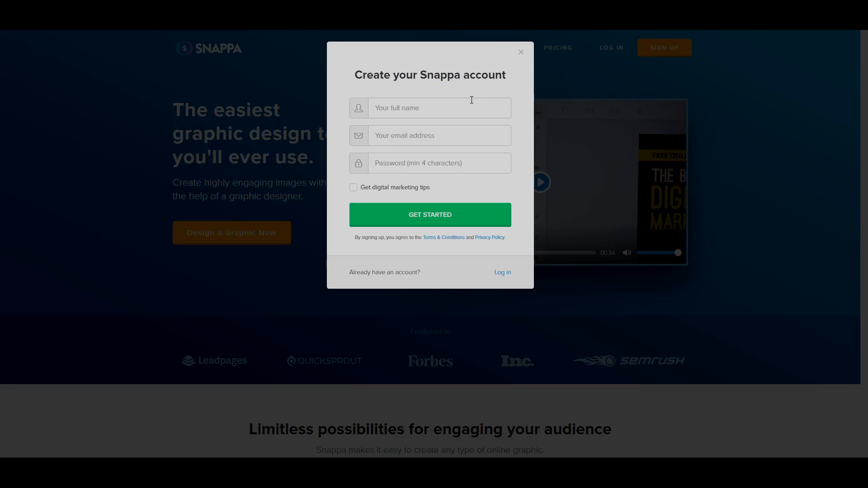
left_click(465, 104)
type("Ziovo")
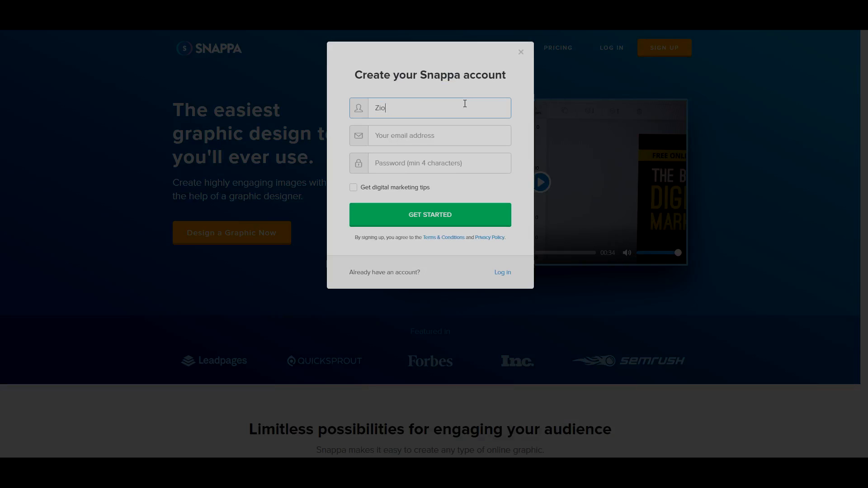
key("Tab")
type("iam")
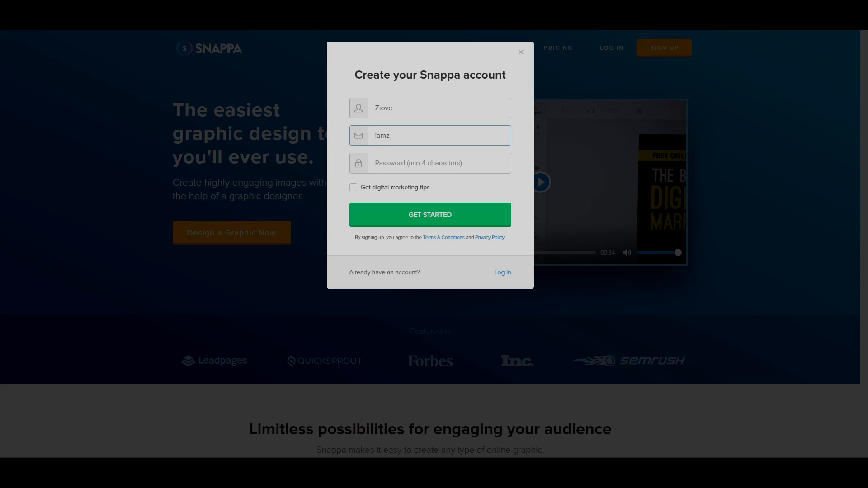
key("Tab")
type("*****")
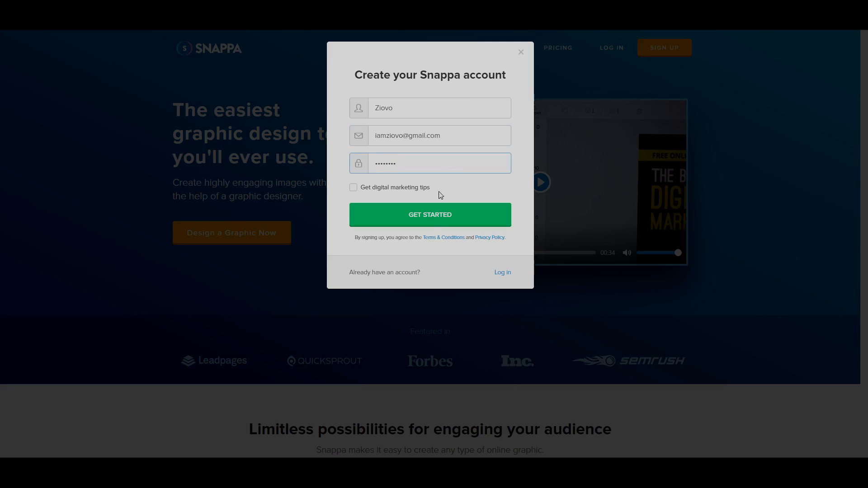
left_click(435, 220)
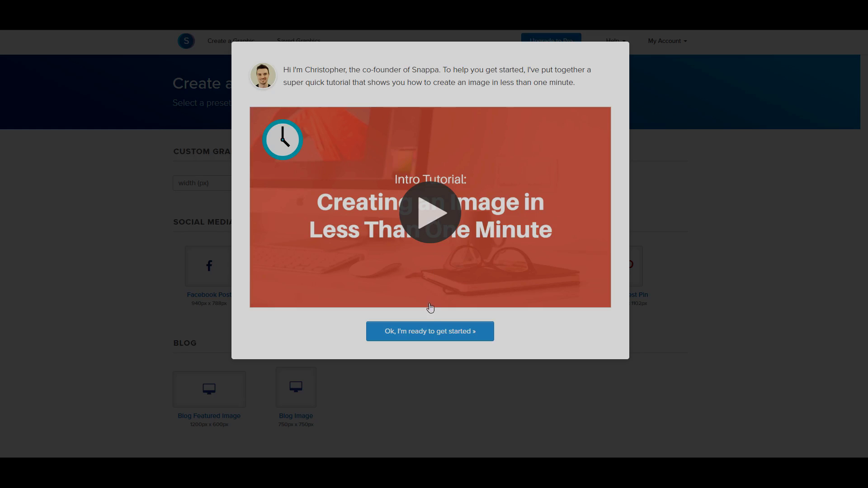
Dismiss the welcome tutorial and start a blank 1280 x 720 px YouTube Thumbnail from scratch
left_click(430, 330)
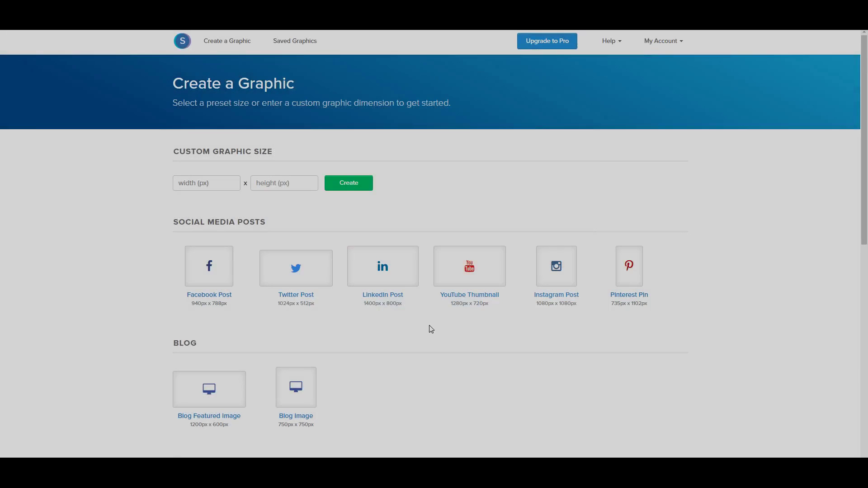
scroll(441, 380, "down", 5)
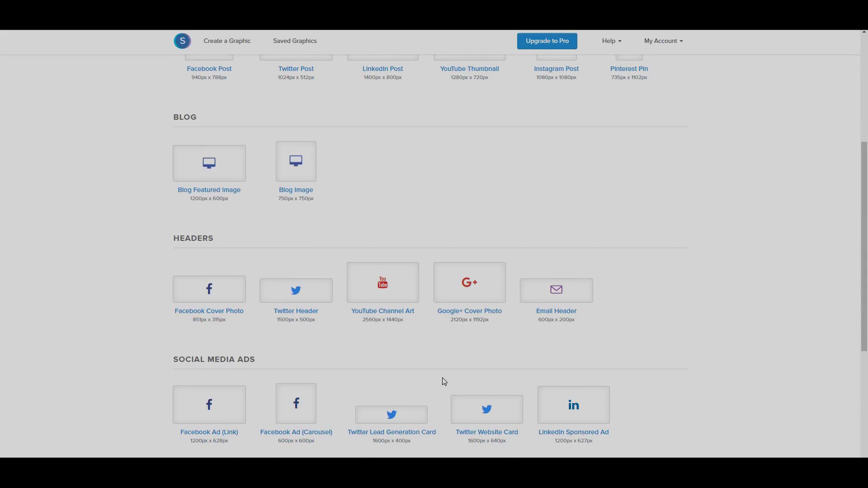
scroll(442, 380, "up", 5)
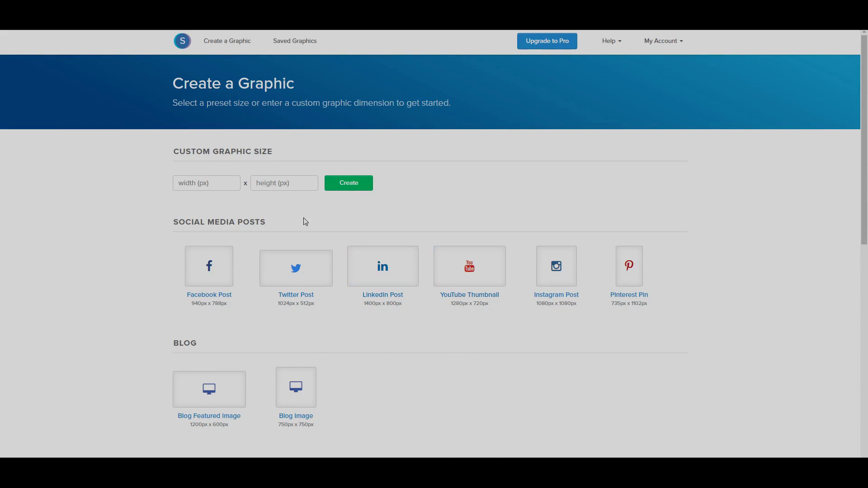
left_click(444, 272)
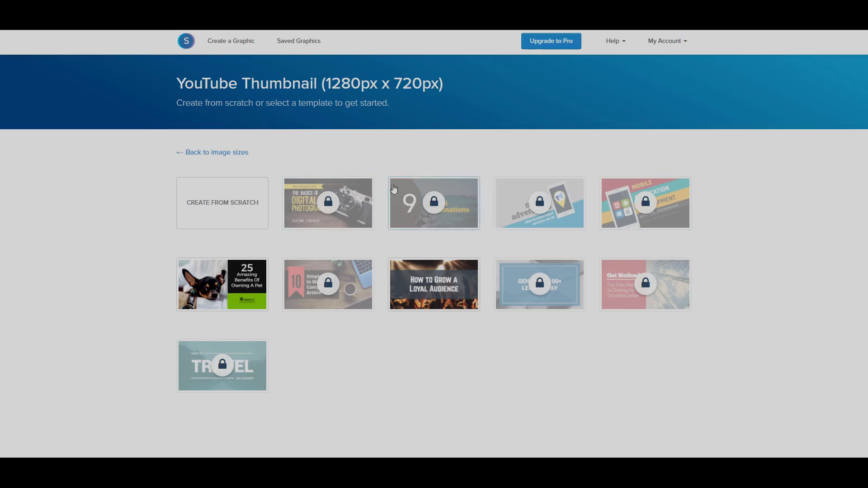
left_click(219, 204)
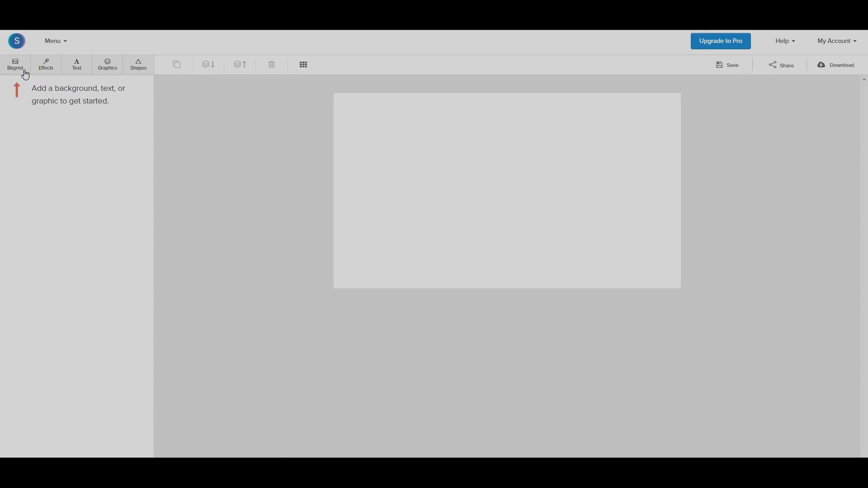
Search Google for 'red background' in a new browser tab
key("ctrl+t")
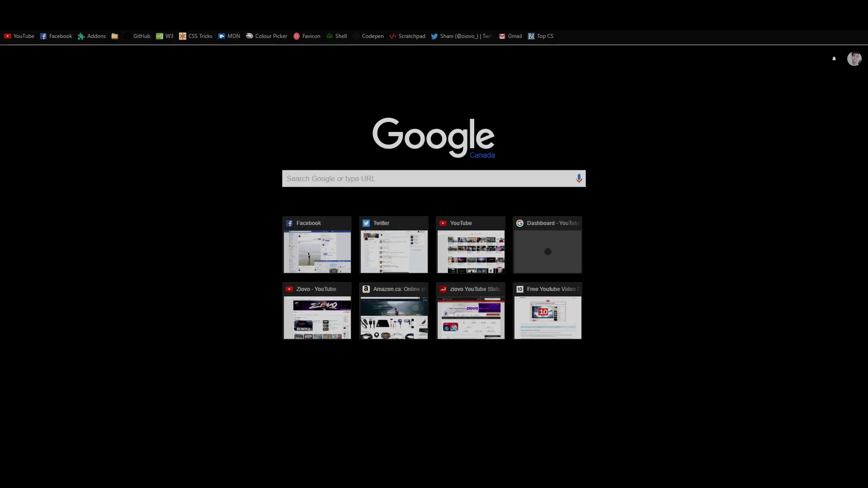
type("goo")
key("Return")
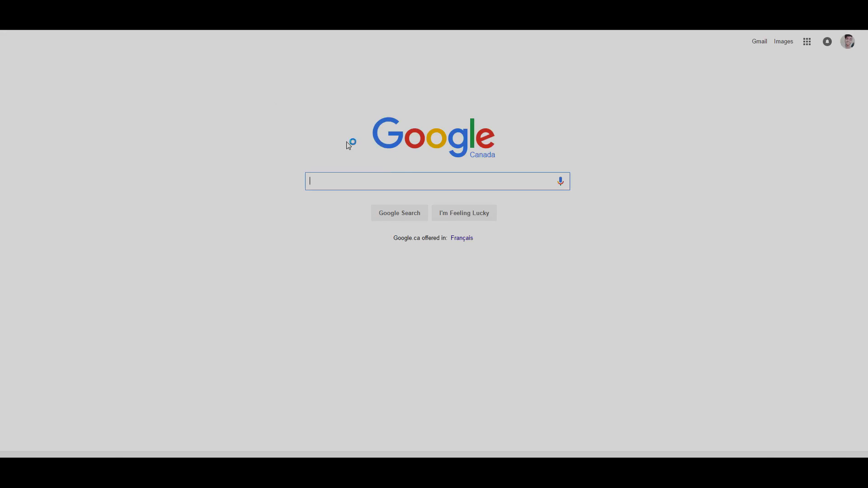
type("red background")
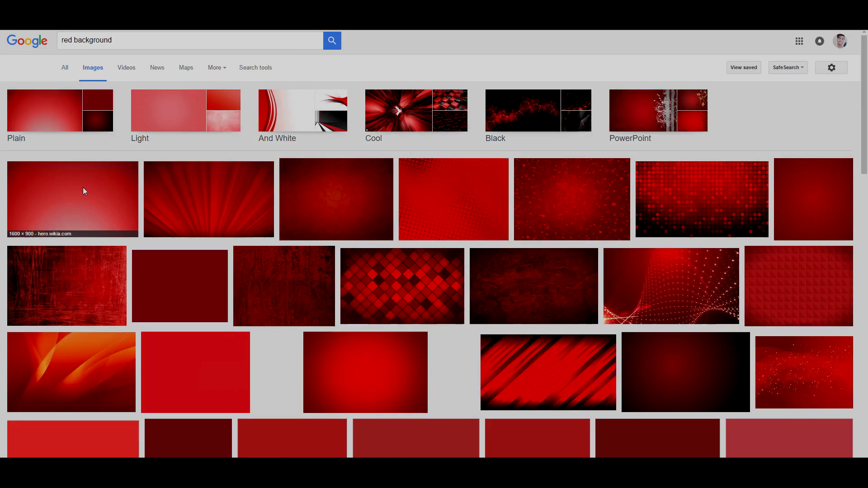
Open the first red background image at full size and save it as a JPEG named 'red…'
left_click(116, 233)
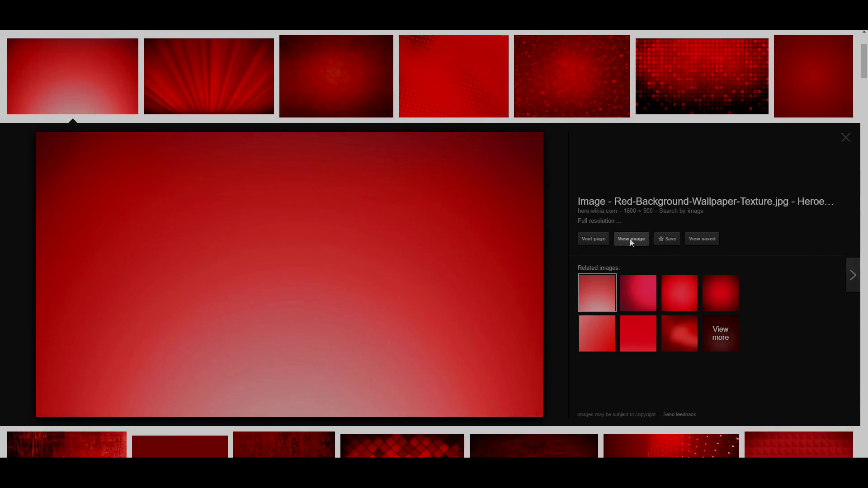
left_click(630, 238)
right_click(415, 186)
left_click(448, 203)
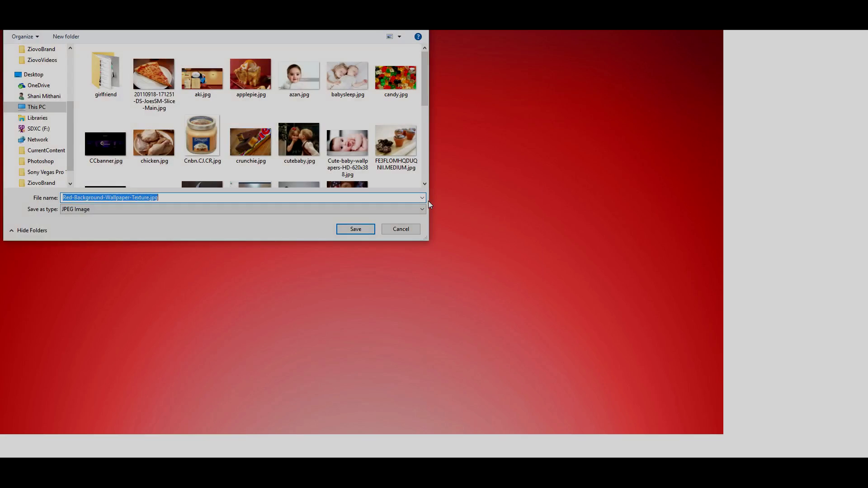
type("red")
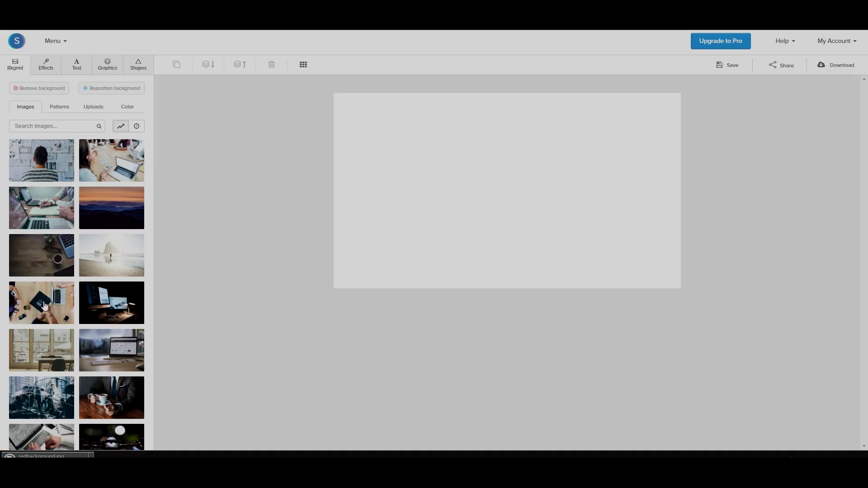
Search Snappa's stock background photos for 'red' and browse the results
scroll(87, 351, "down", 8)
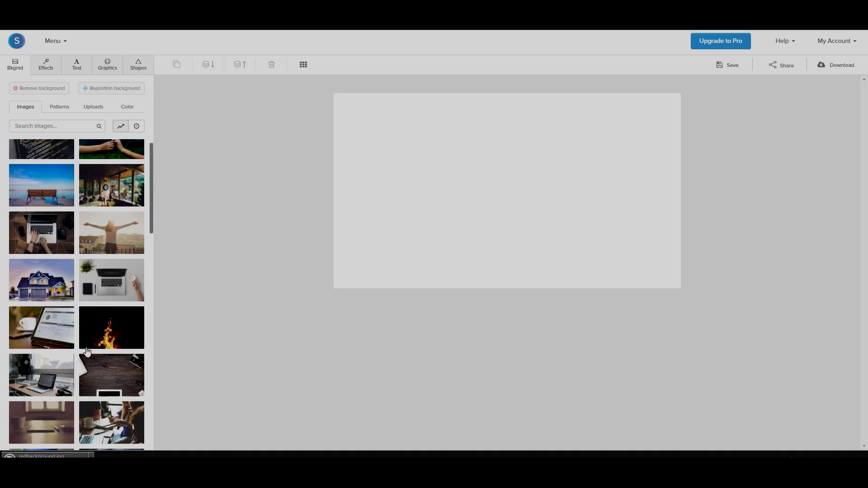
scroll(87, 352, "up", 5)
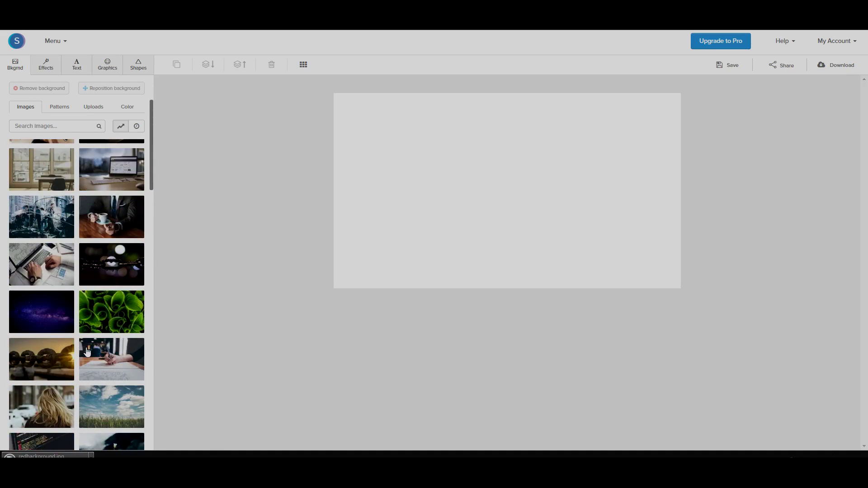
scroll(87, 351, "up", 1)
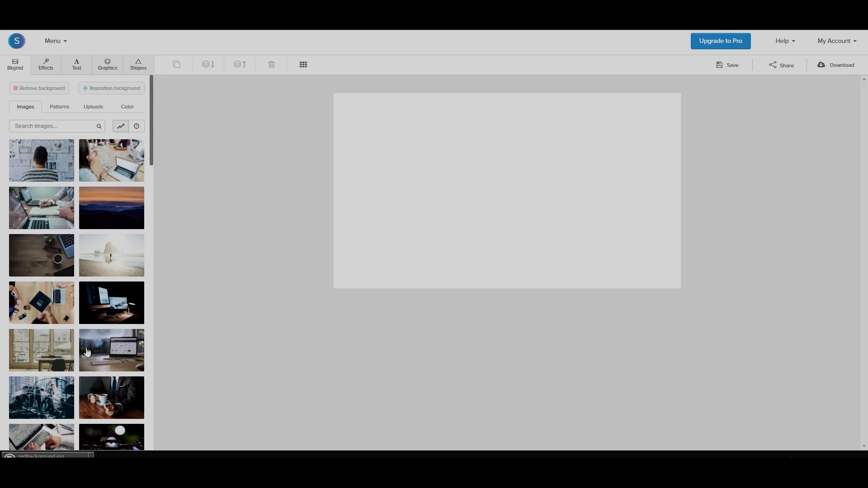
left_click(31, 125)
type("red")
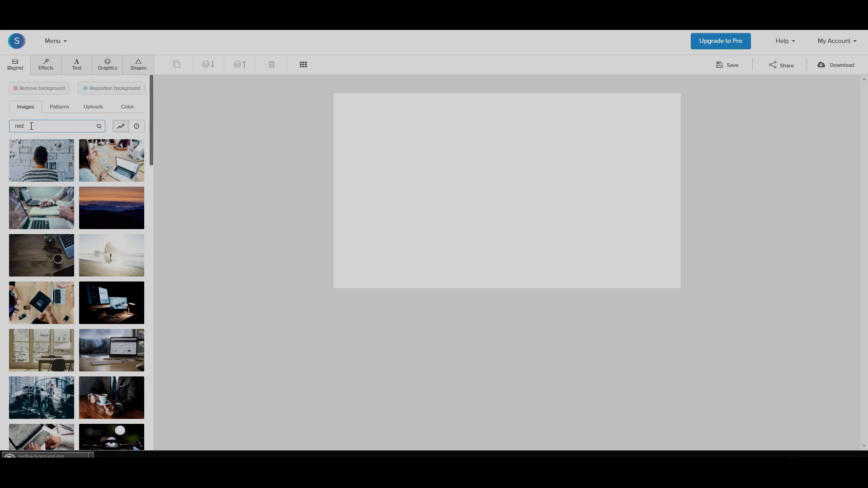
scroll(47, 347, "down", 5)
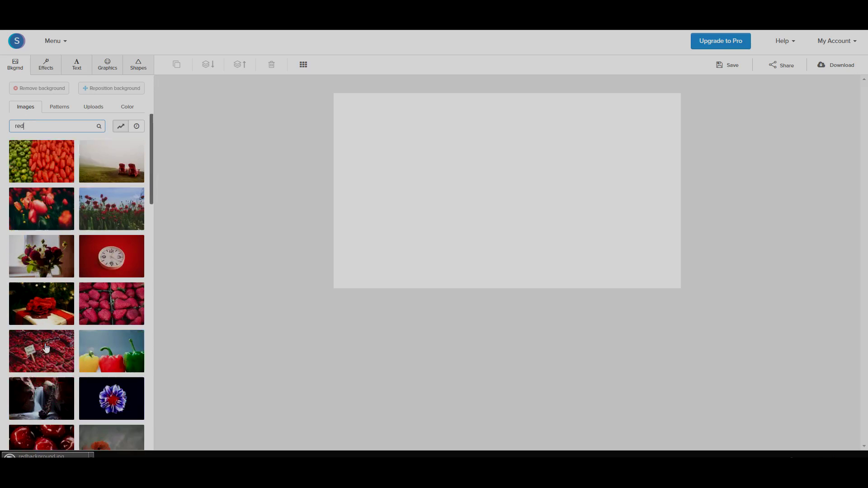
scroll(72, 199, "up", 5)
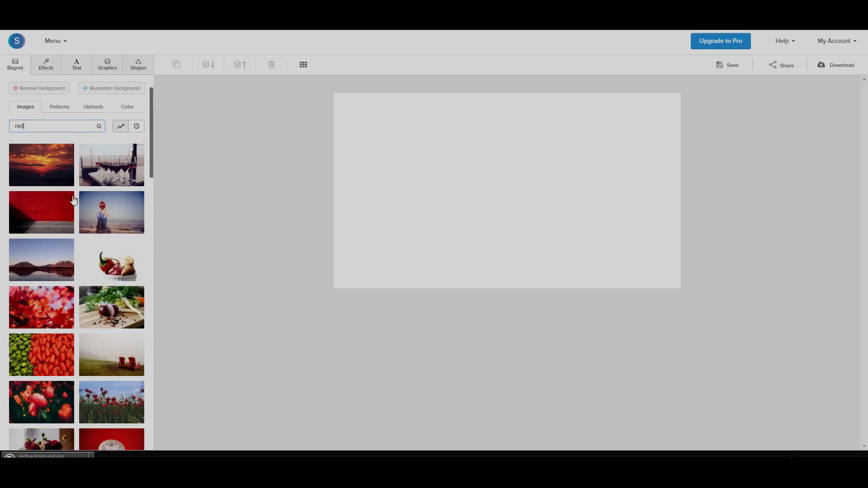
Switch to the background Patterns collection and browse it
left_click(69, 110)
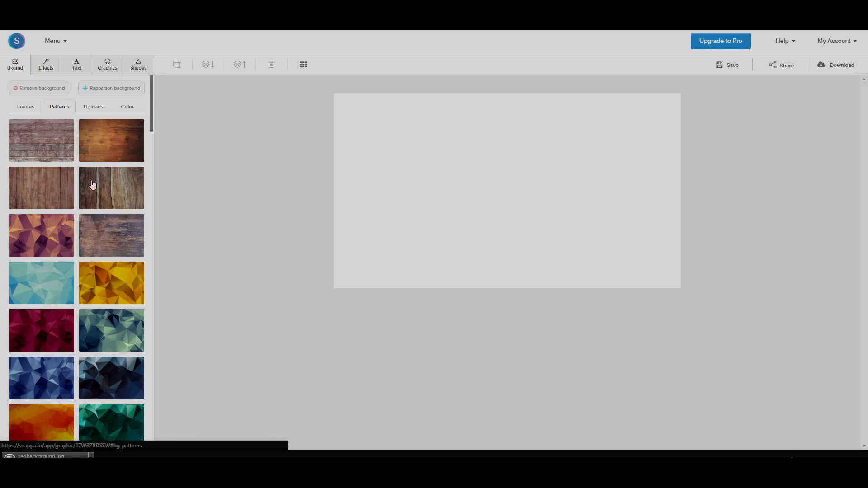
scroll(105, 232, "down", 5)
scroll(58, 206, "up", 2)
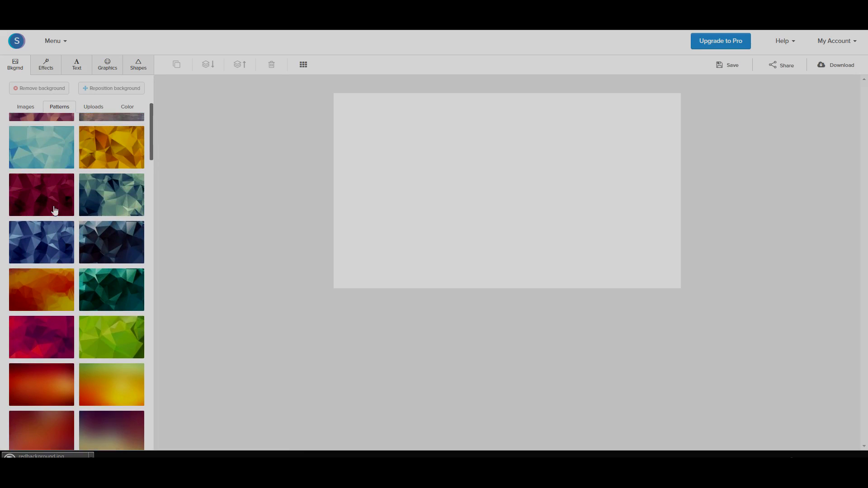
Apply the dark crimson low-poly pattern as the background, glancing at the Uploads and Color options
left_click(54, 210)
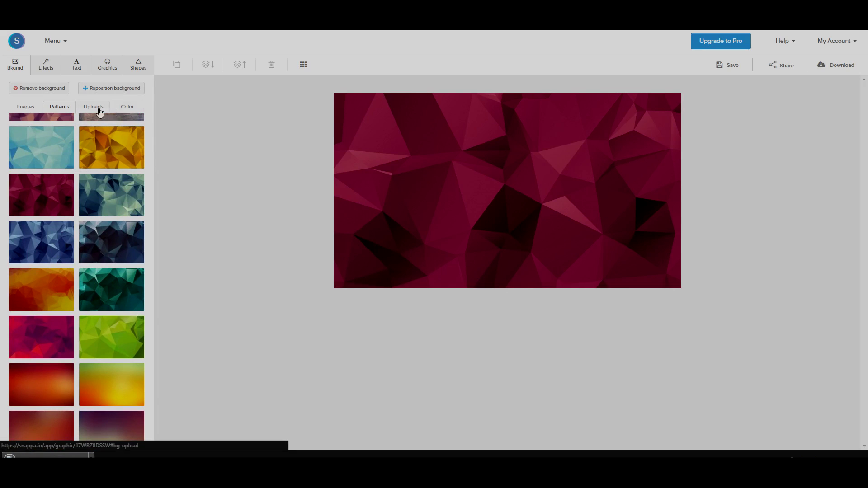
left_click(100, 111)
left_click(124, 108)
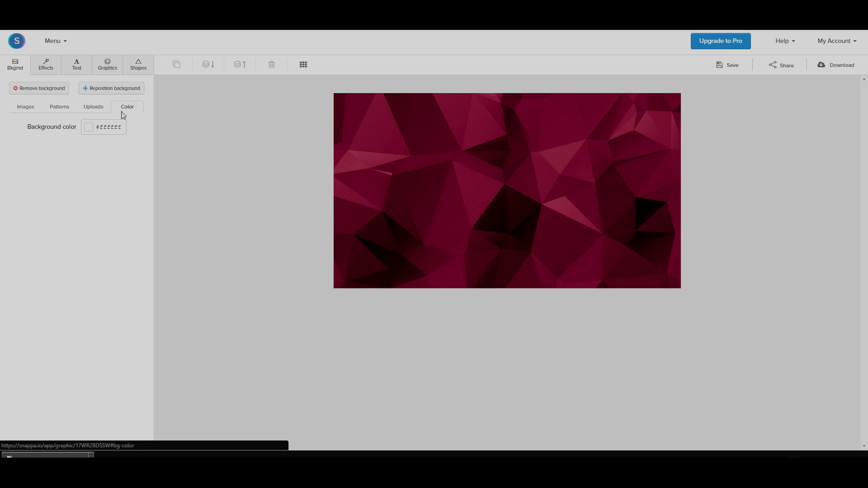
left_click(65, 113)
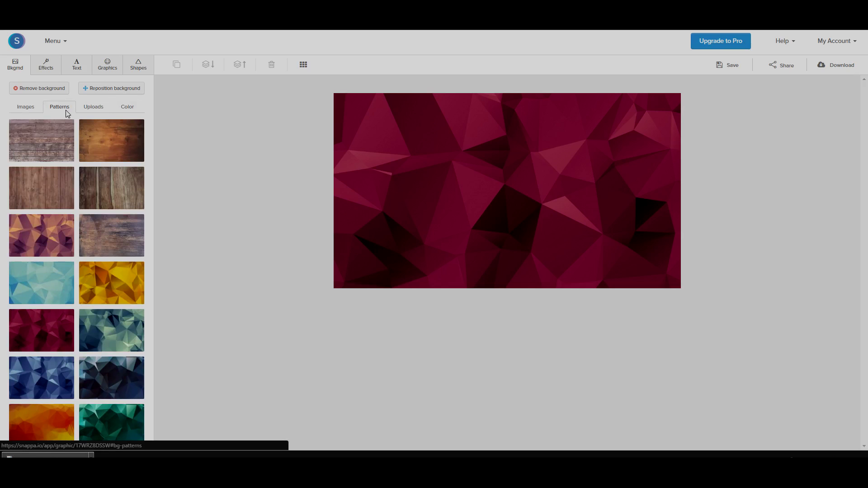
Scale the background up slightly, shift it left, and apply the new position
left_click(101, 92)
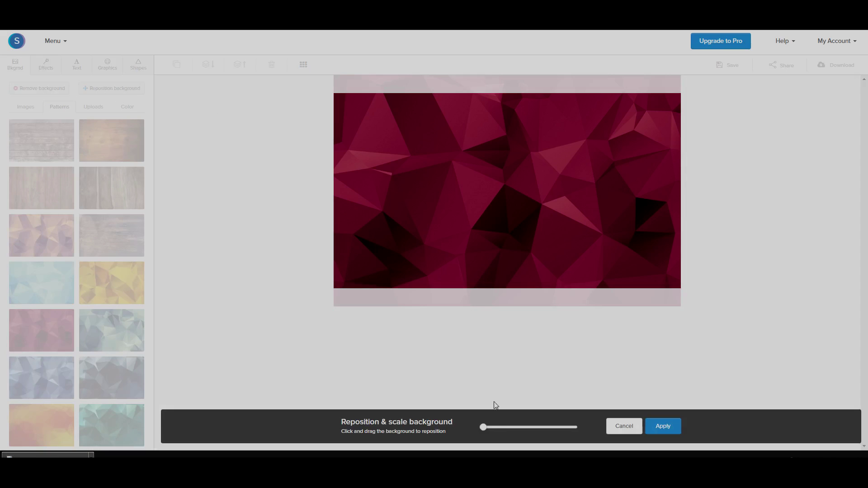
left_click_drag(483, 427, 494, 427)
left_click_drag(549, 265, 537, 267)
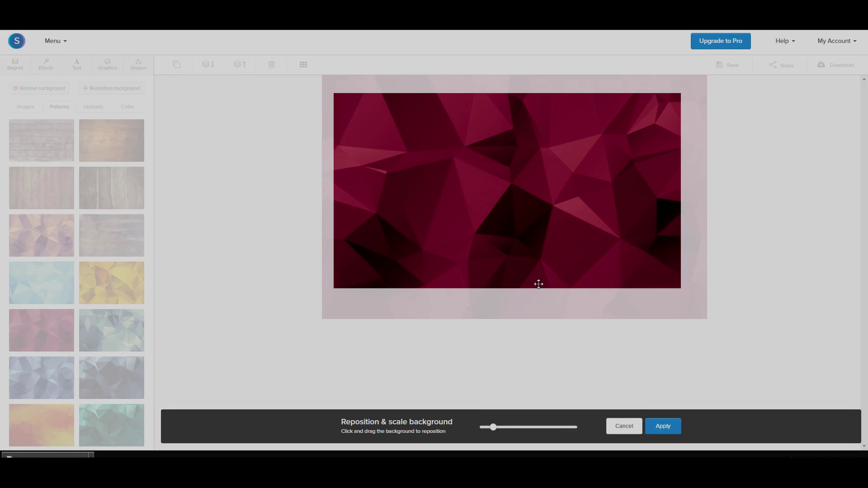
left_click(673, 427)
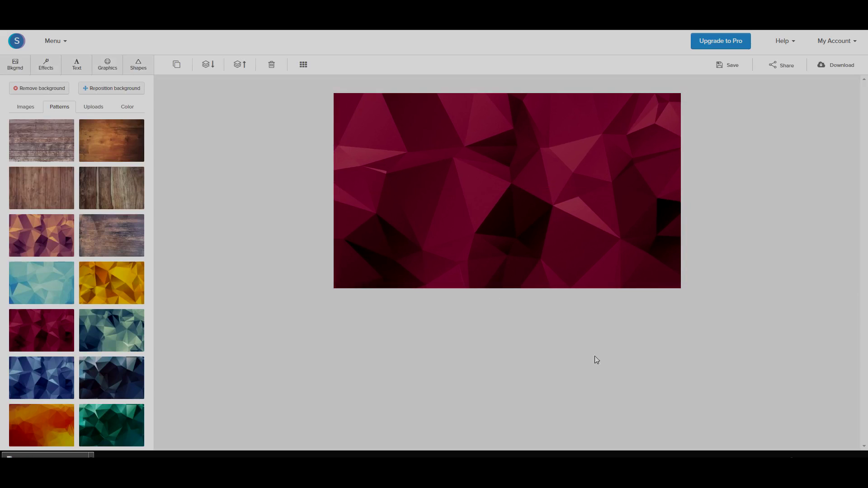
Give the background a black #000000 colour overlay at 28, leaving Darken and Blur at 0
left_click(50, 72)
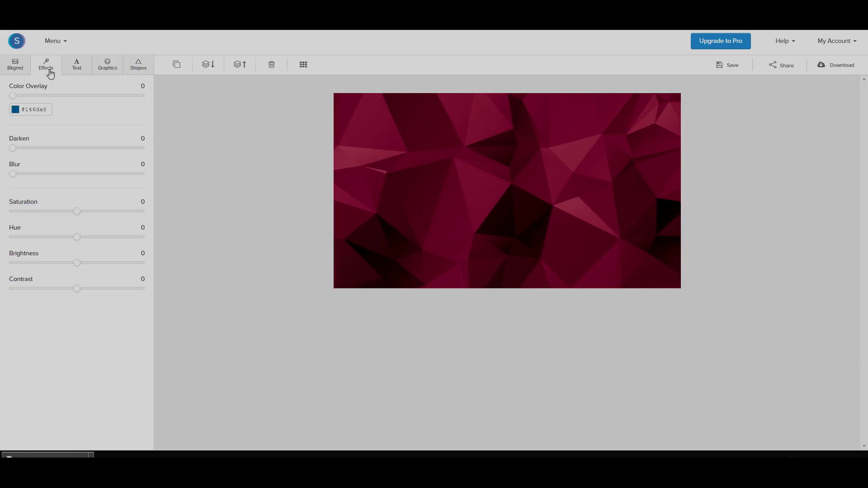
left_click_drag(13, 95, 19, 102)
left_click(16, 114)
left_click(39, 145)
left_click_drag(39, 145, 10, 184)
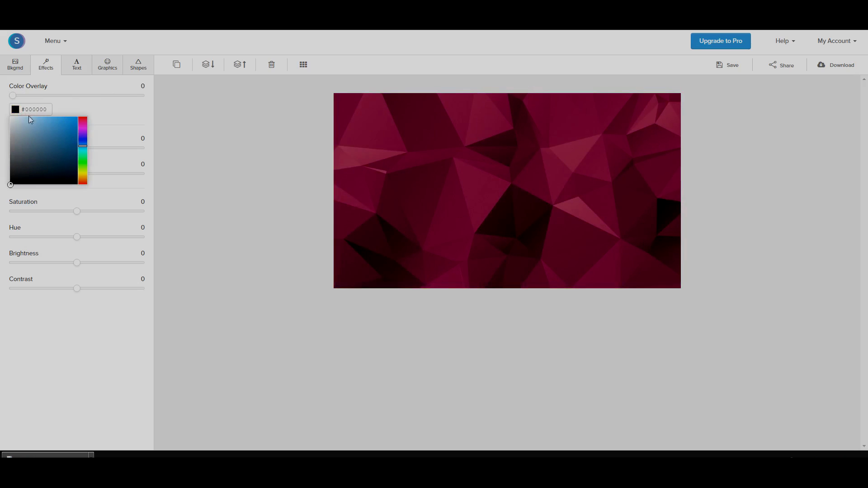
left_click_drag(13, 96, 49, 95)
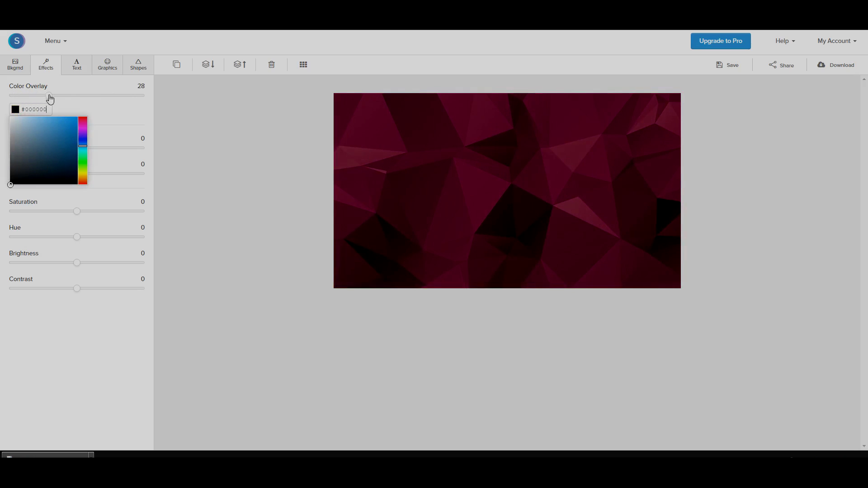
left_click(121, 128)
left_click_drag(13, 148, 19, 177)
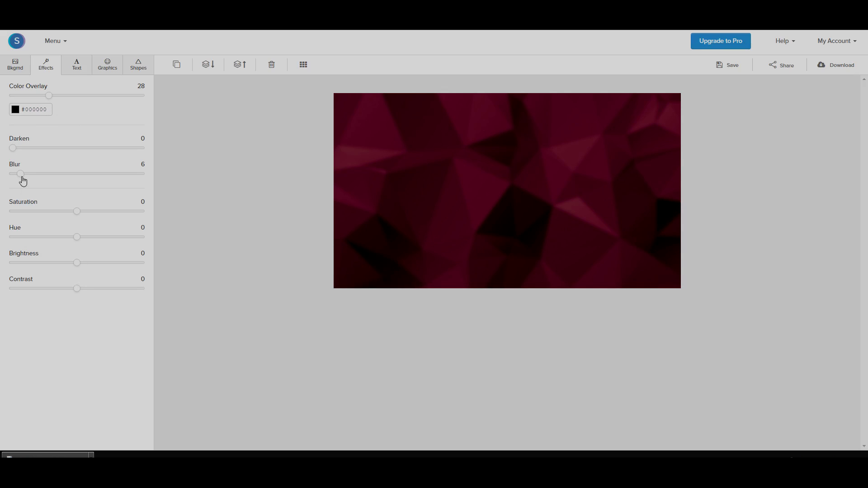
left_click_drag(20, 175, 16, 178)
Add a heading text box and set its font to Impact at size 150
left_click(41, 67)
left_click(78, 69)
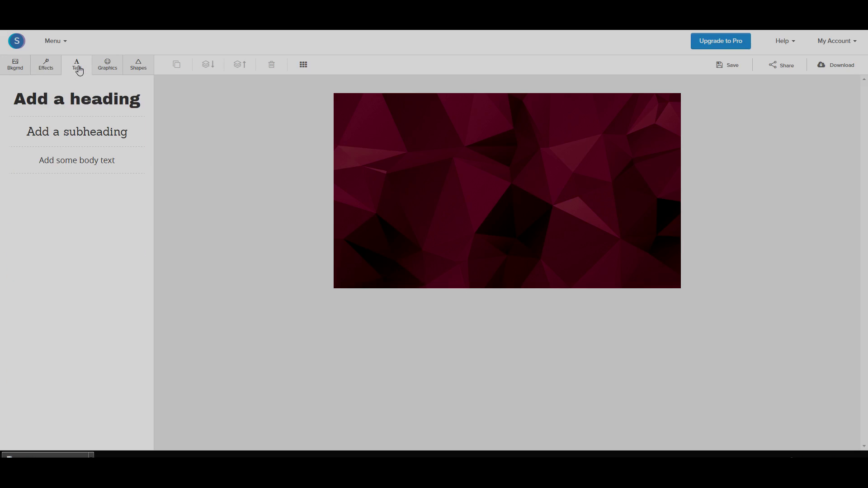
left_click(80, 99)
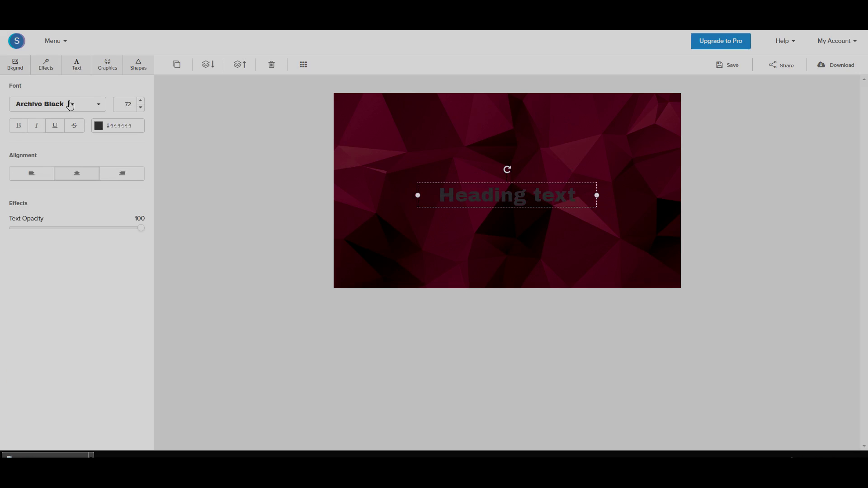
left_click(69, 104)
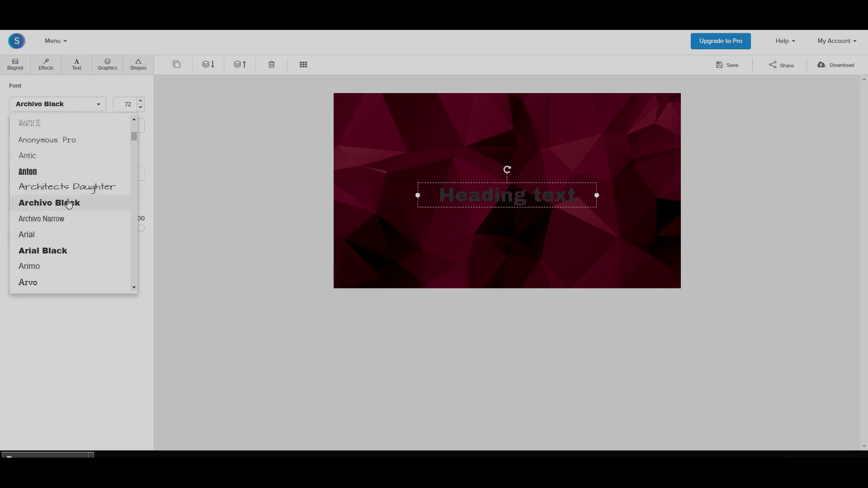
scroll(72, 205, "down", 15)
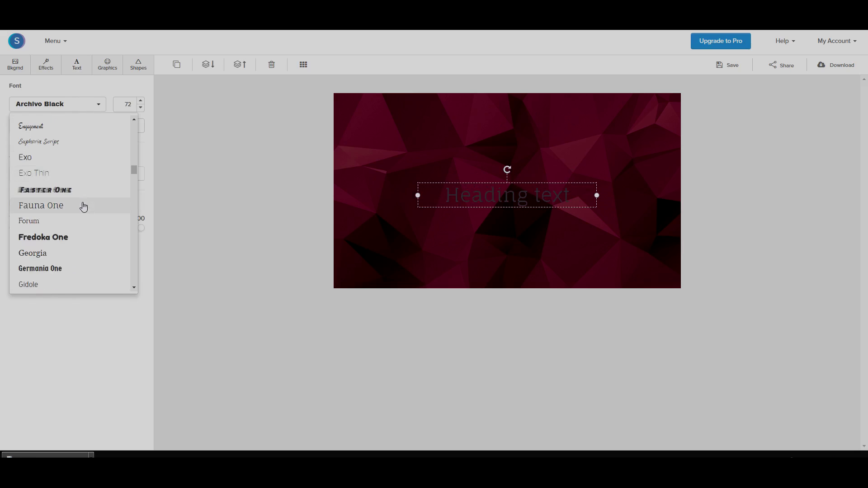
scroll(84, 207, "down", 3)
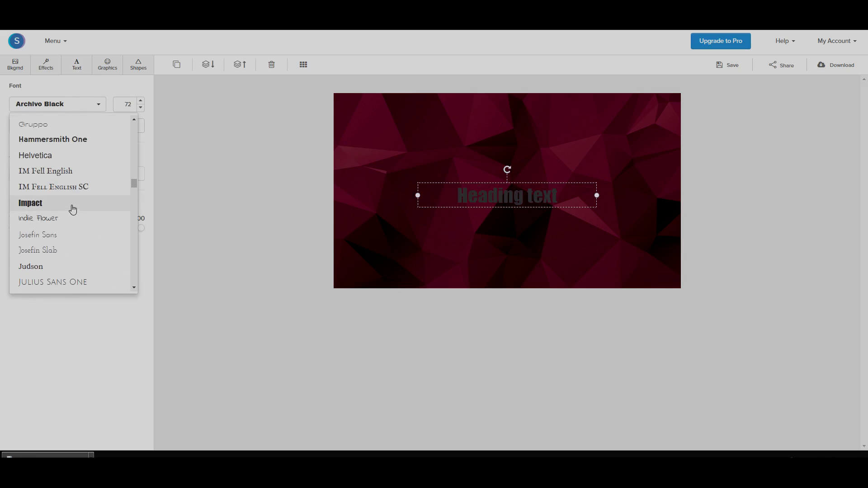
left_click(71, 205)
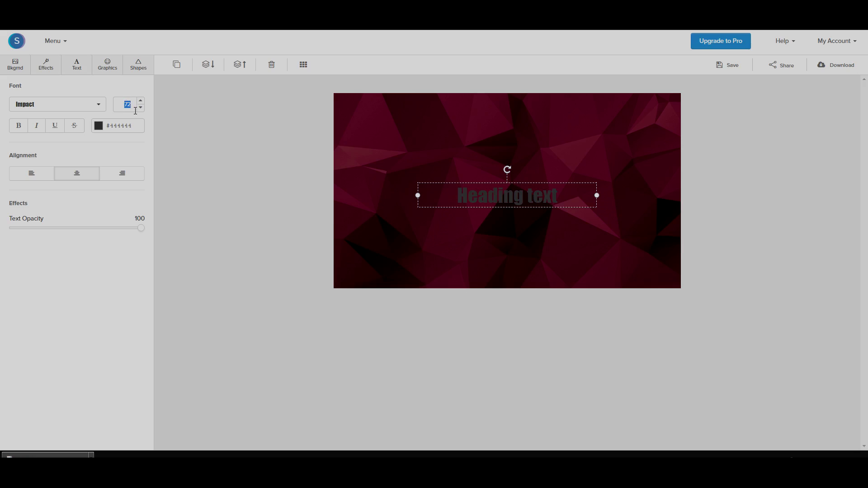
left_click(136, 110)
type("150")
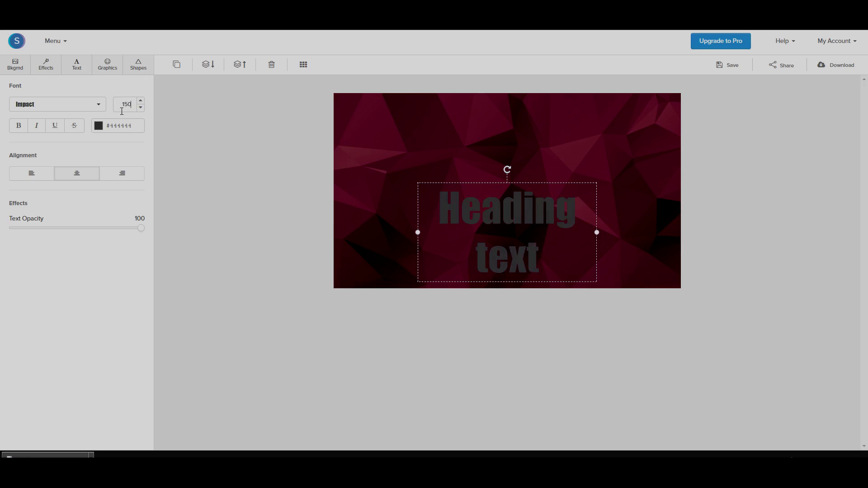
type("8")
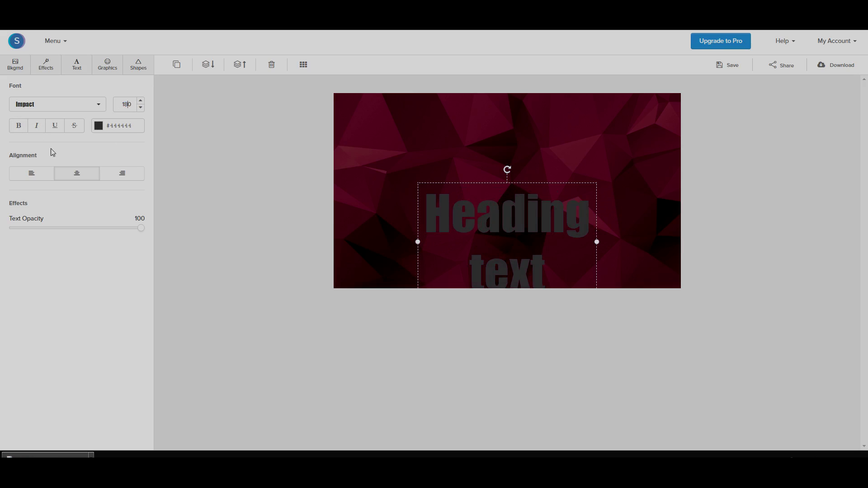
Replace the placeholder heading with 'THUMBAIL' and widen the box to fit one line
left_click(462, 223)
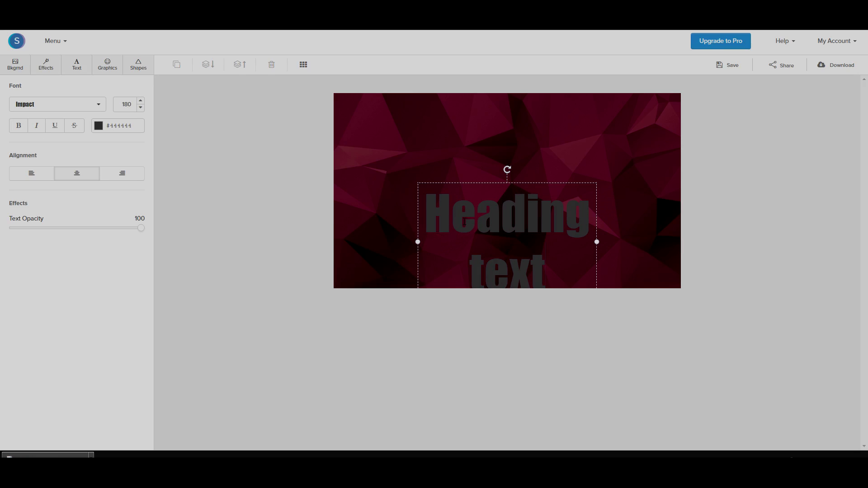
triple_click(439, 218)
type("THUMB")
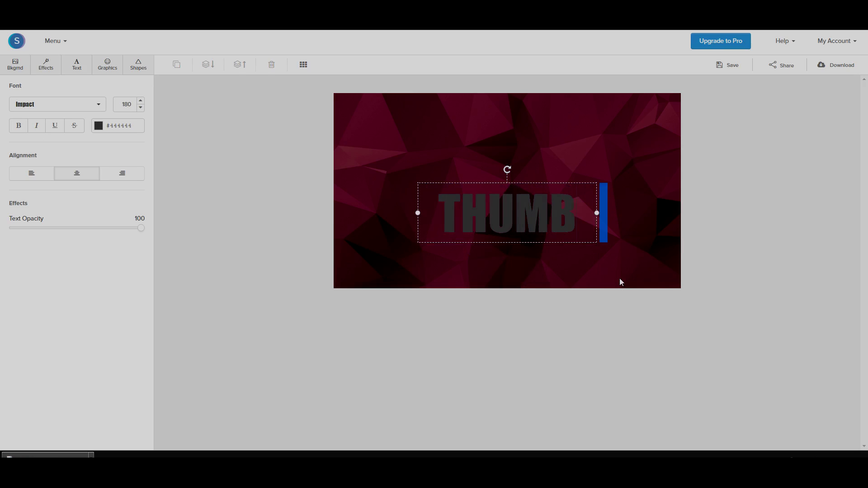
type("AIL")
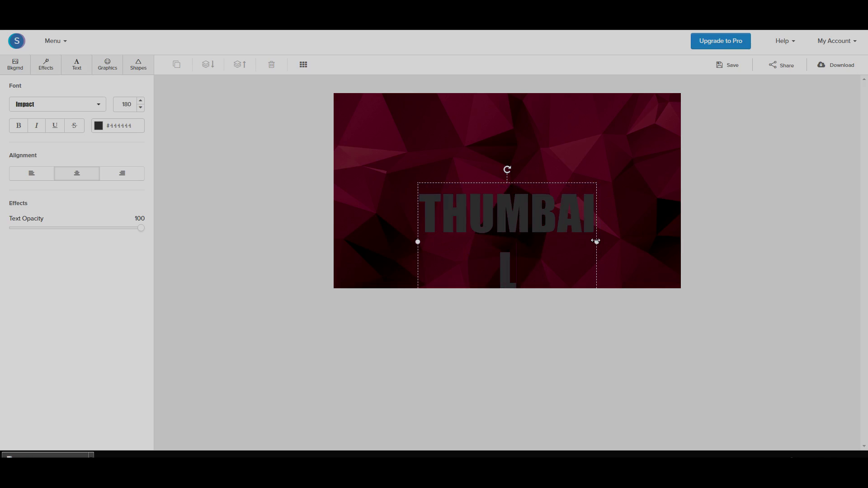
left_click_drag(596, 241, 638, 238)
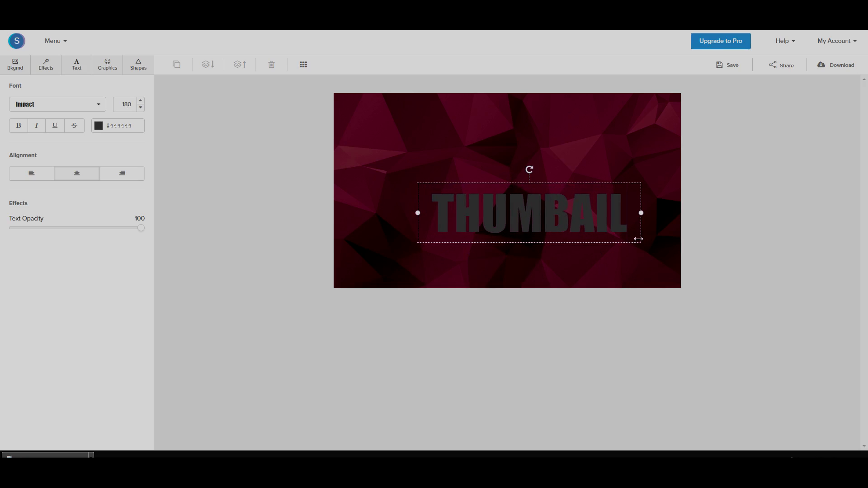
Make the heading text white, adjust its opacity, and move it toward the canvas centre
left_click(98, 134)
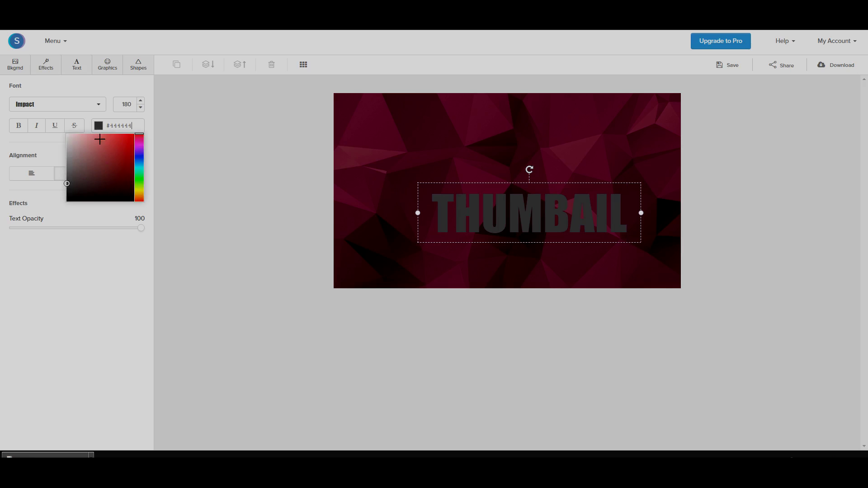
left_click_drag(101, 138, 50, 136)
left_click(53, 223)
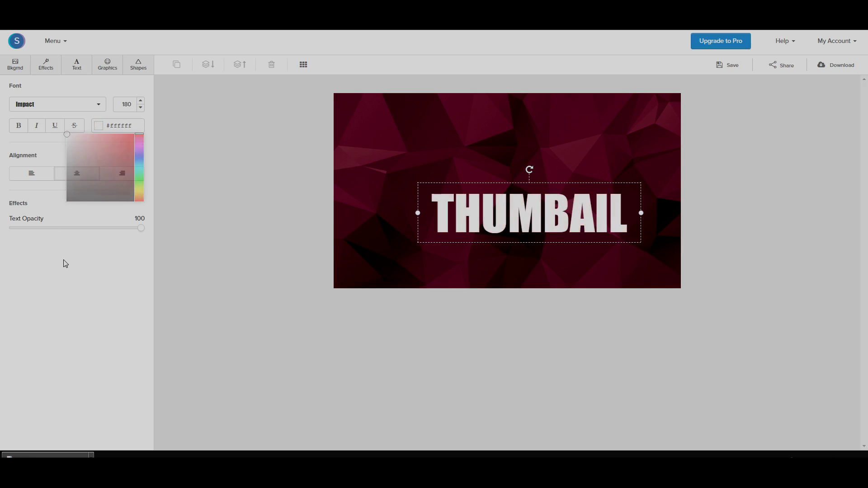
left_click_drag(140, 228, 154, 232)
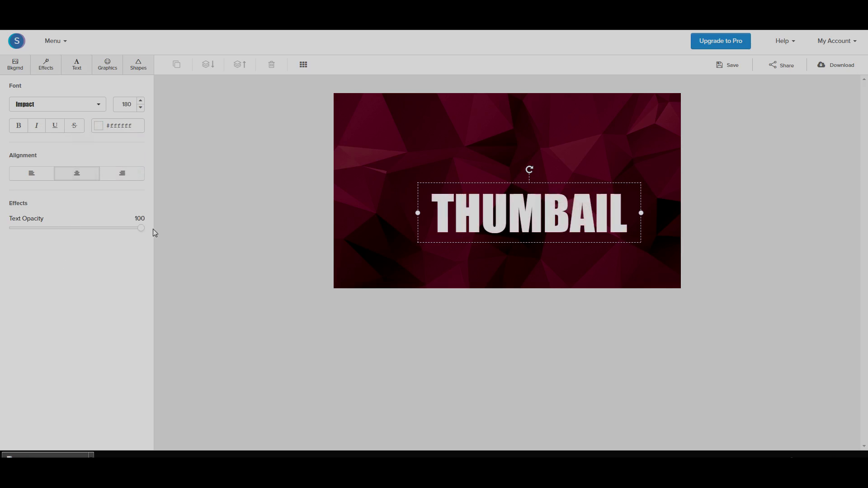
left_click(762, 196)
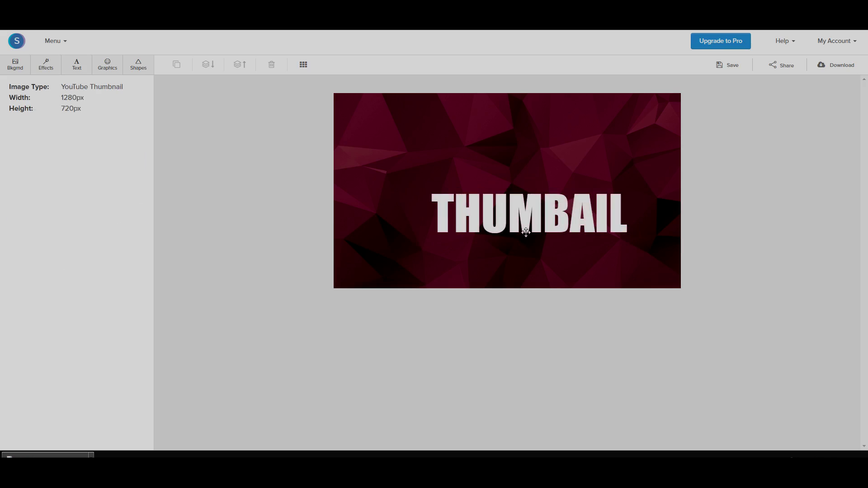
left_click_drag(528, 224, 506, 252)
Insert the missing N to spell 'THUMBNAIL', widen the box, and centre it horizontally
left_click(544, 241)
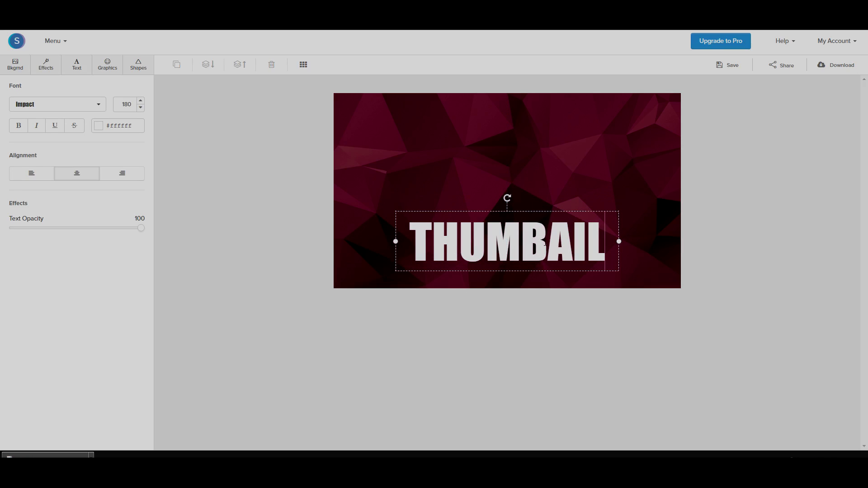
left_click(545, 242)
type("N")
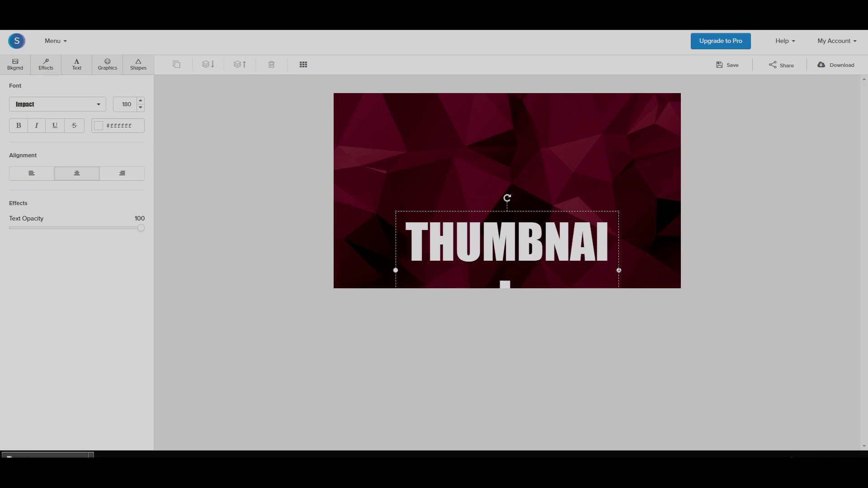
left_click_drag(619, 270, 639, 270)
left_click(671, 257)
left_click_drag(586, 252, 576, 248)
left_click(737, 216)
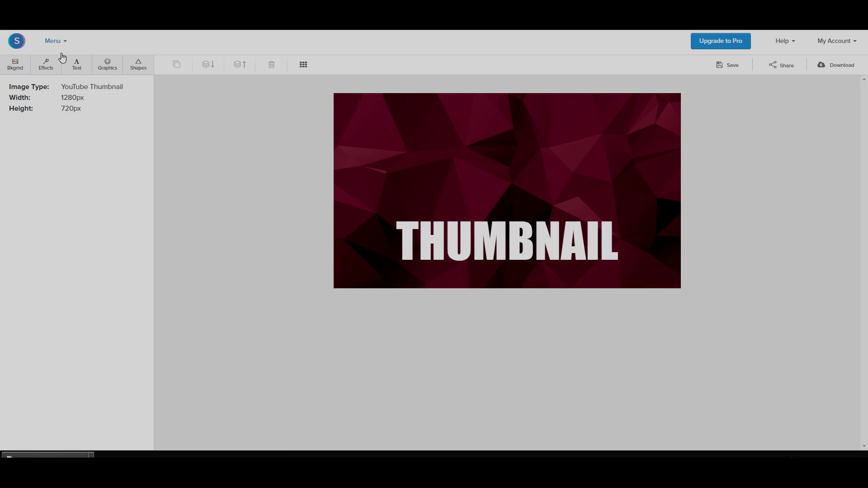
Add the retro TV icon from Graphics and enlarge it above the THUMBNAIL heading
left_click(106, 68)
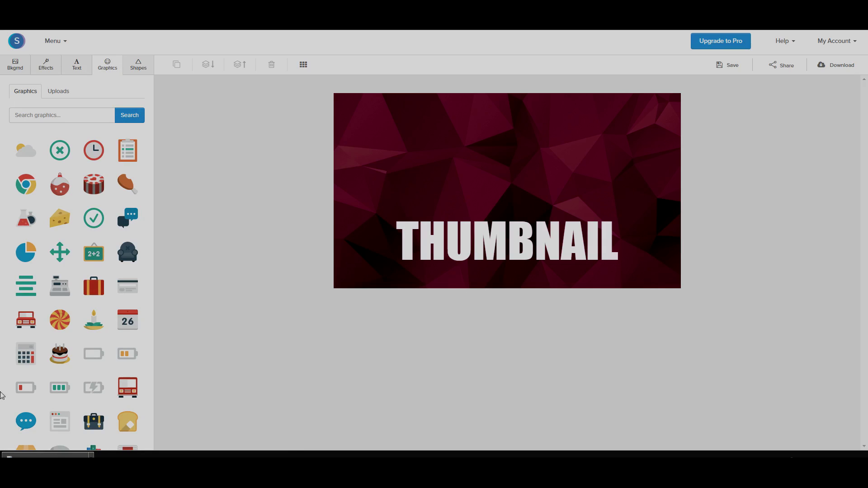
scroll(118, 313, "down", 10)
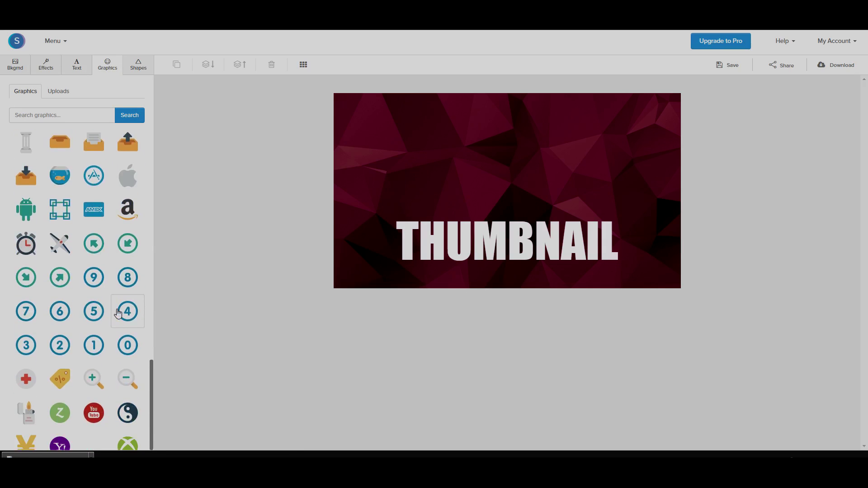
scroll(118, 313, "down", 15)
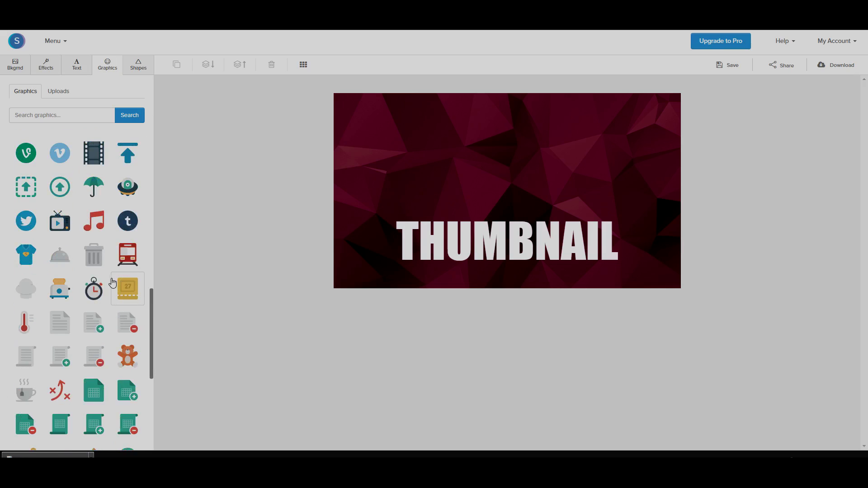
left_click(61, 240)
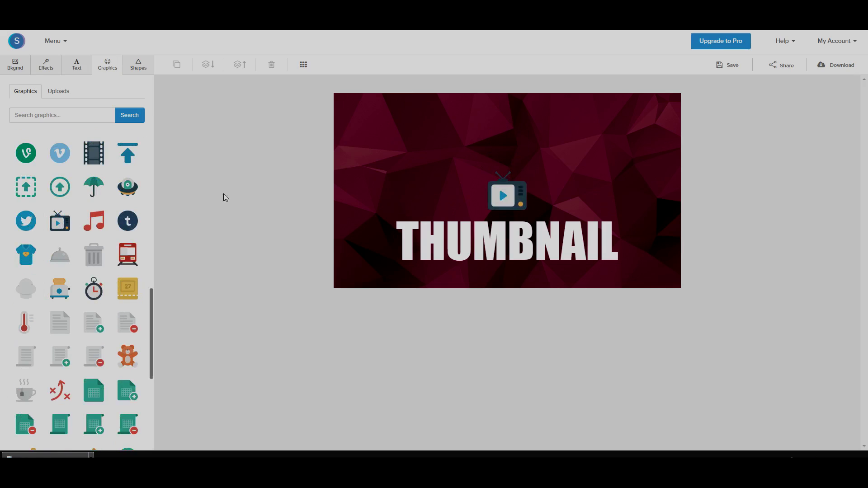
left_click(516, 192)
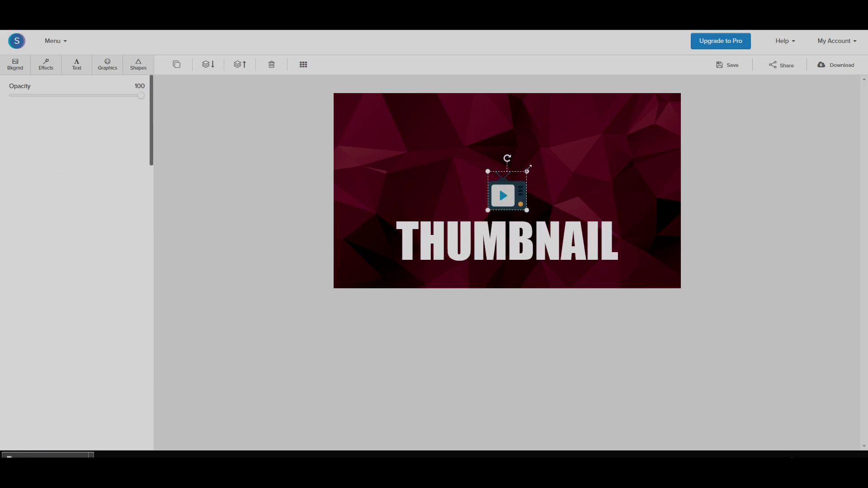
left_click_drag(528, 168, 606, 93)
left_click_drag(569, 157, 530, 173)
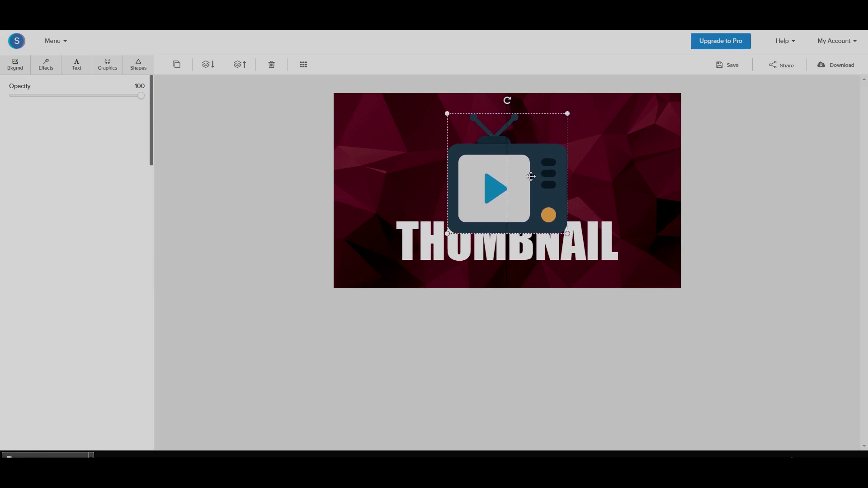
Send the TV icon one layer back, behind the THUMBNAIL text
left_click(775, 179)
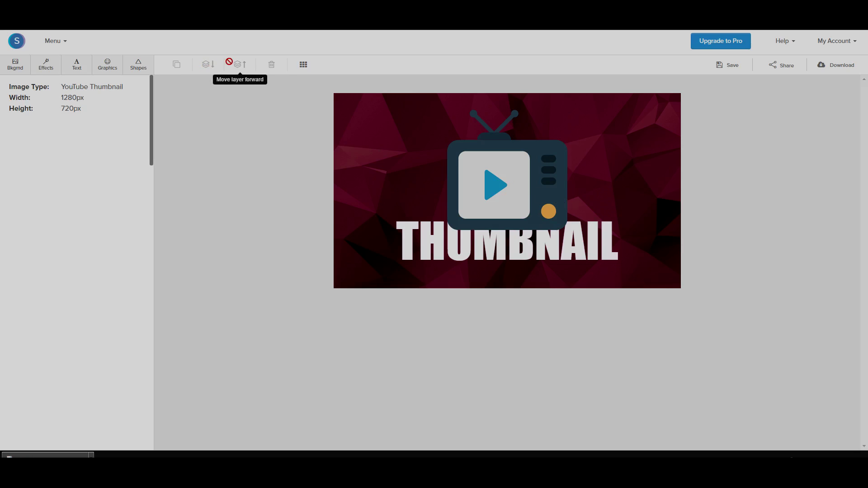
left_click(510, 141)
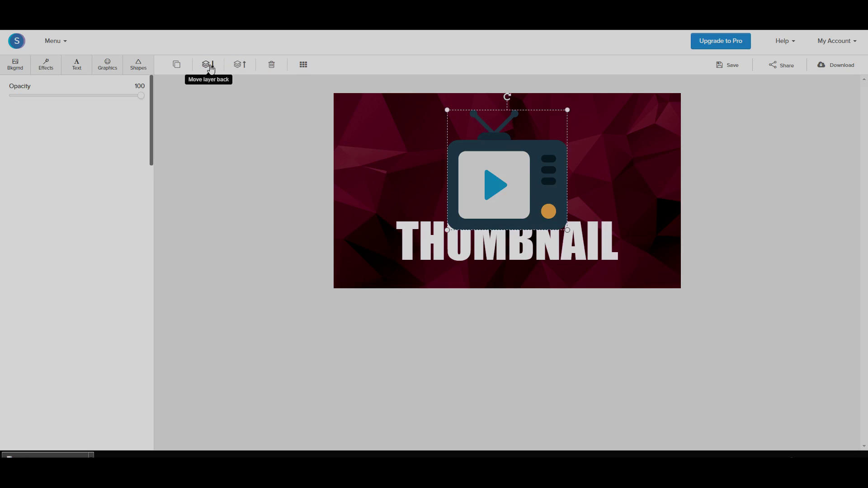
left_click(210, 69)
left_click(785, 162)
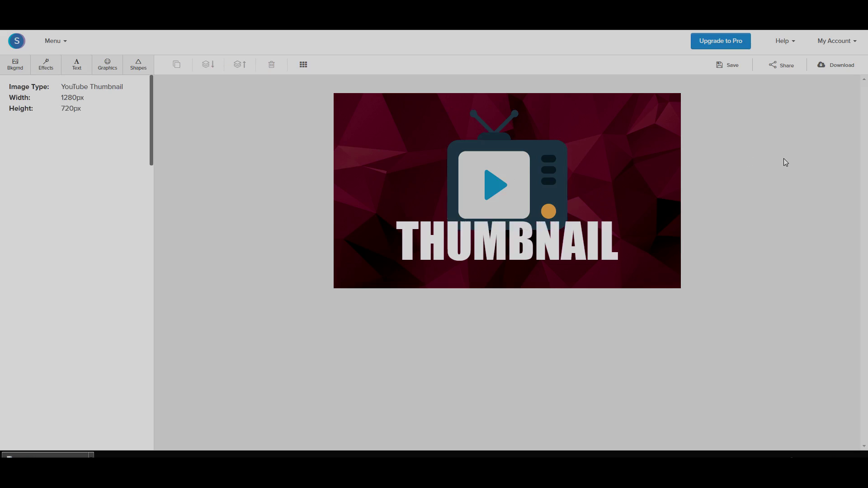
Enlarge the TV icon slightly and centre it horizontally on the canvas
left_click_drag(548, 191, 544, 190)
left_click_drag(565, 222, 570, 229)
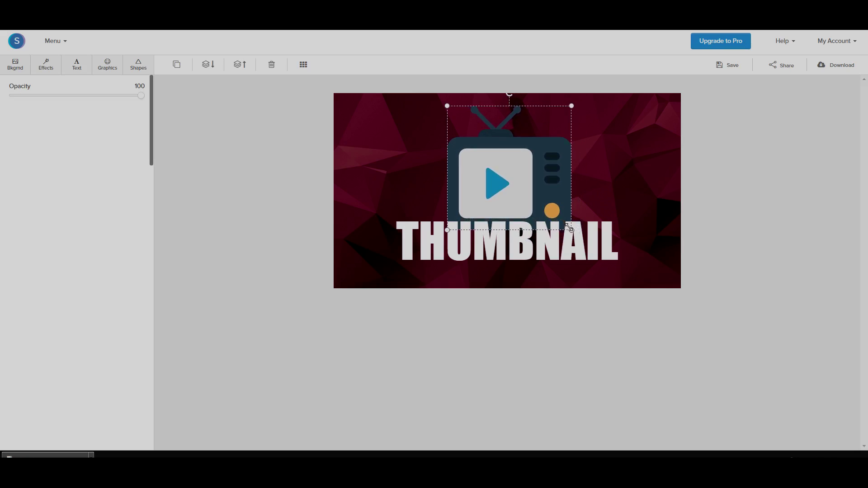
left_click_drag(539, 171, 537, 171)
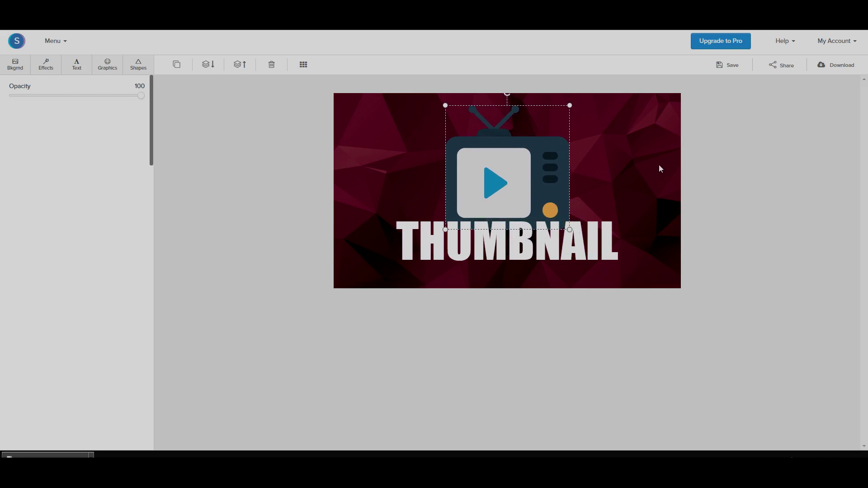
left_click(792, 153)
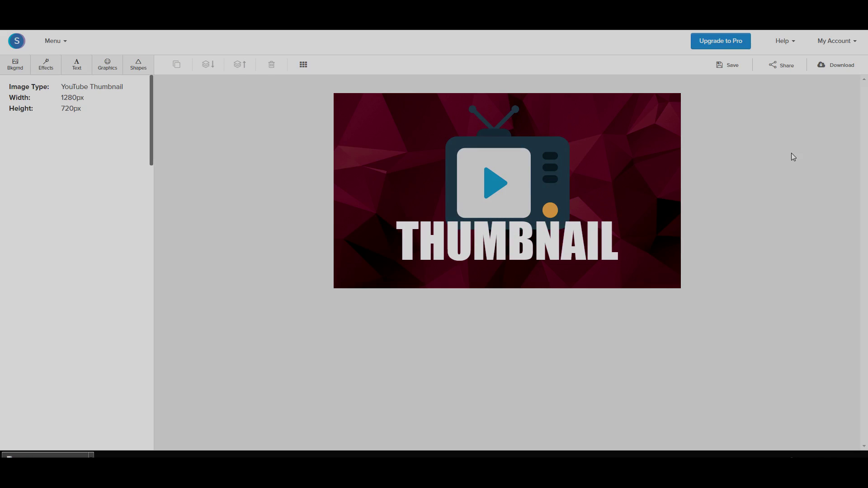
left_click(470, 164)
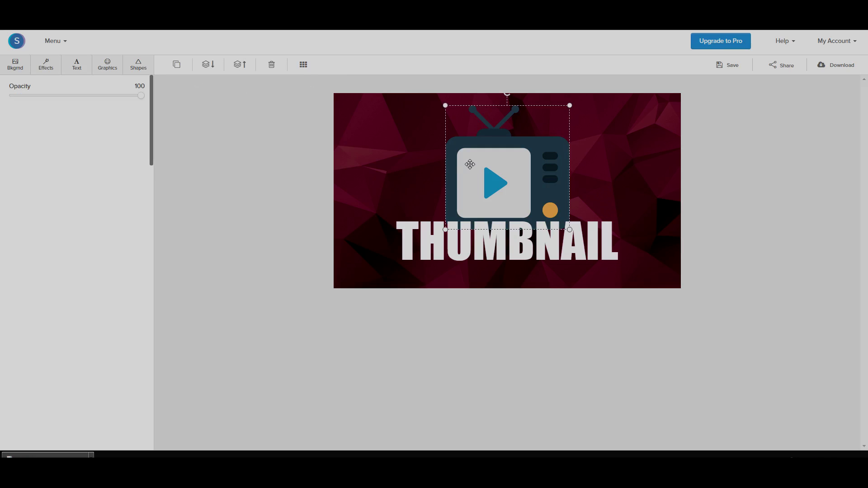
Nudge the THUMBNAIL text slightly lower along the centre guide so more of the TV icon shows
left_click(141, 65)
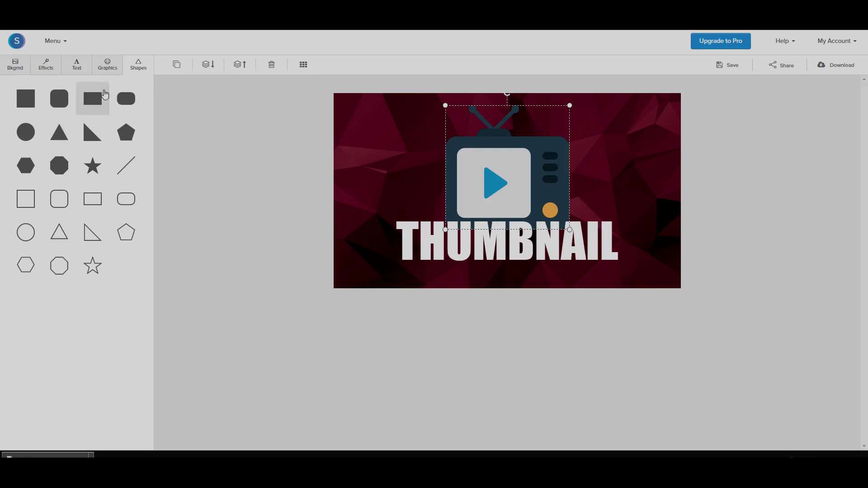
left_click(427, 239)
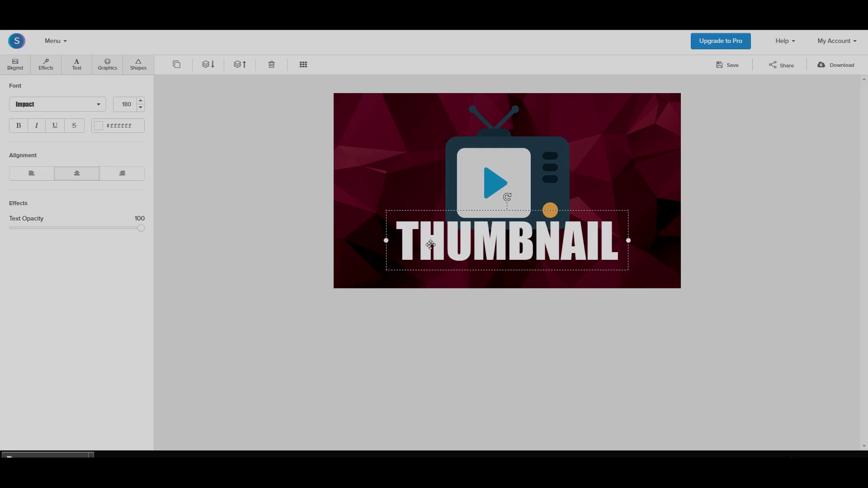
left_click_drag(423, 248, 422, 253)
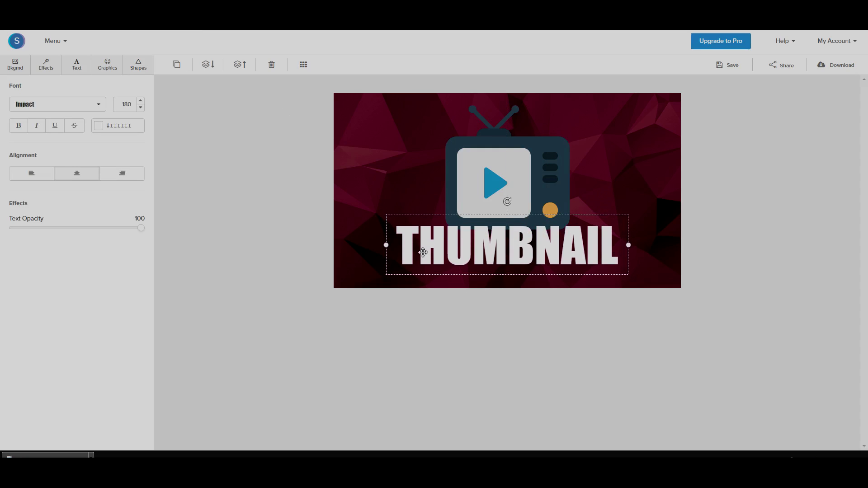
left_click(770, 233)
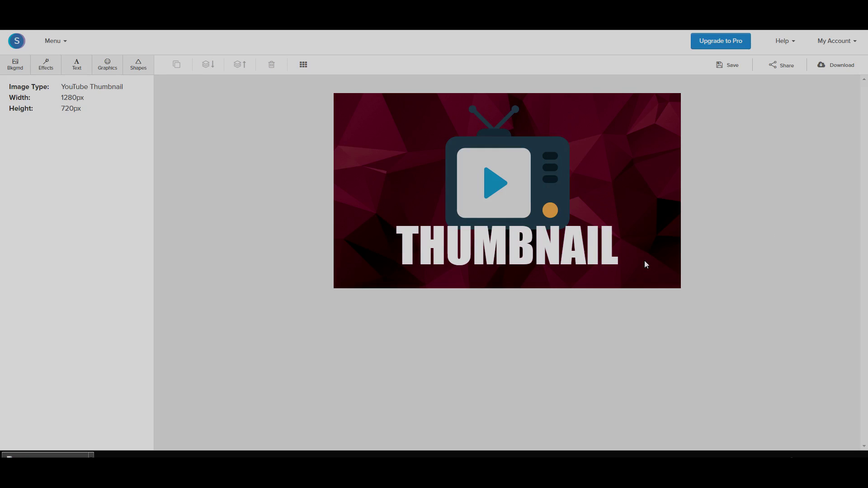
Download the thumbnail as a Web optimized JPG and open the downloaded file to review it
left_click(848, 70)
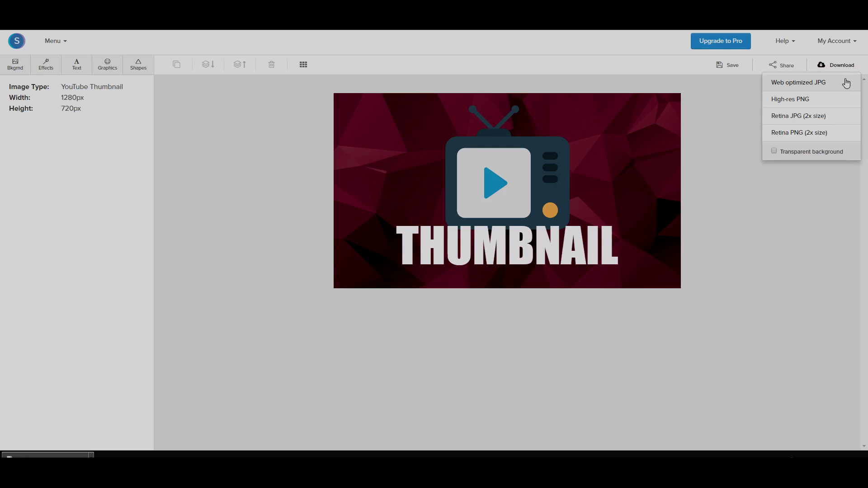
left_click(845, 86)
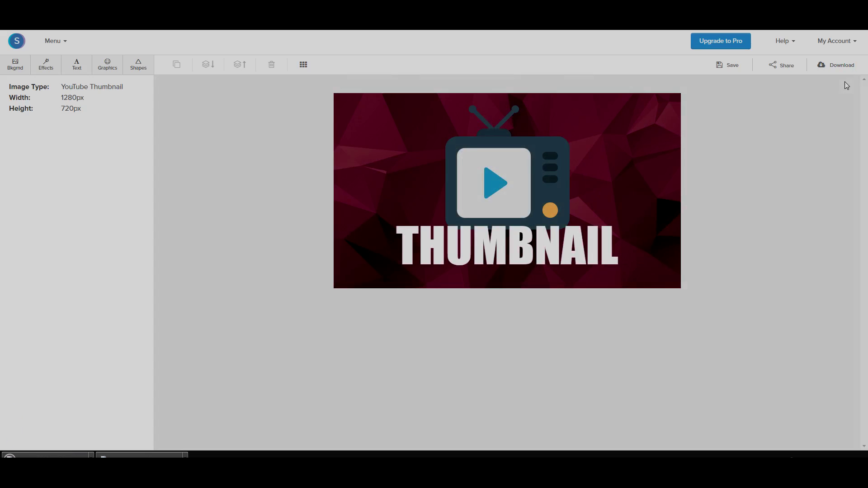
left_click(20, 454)
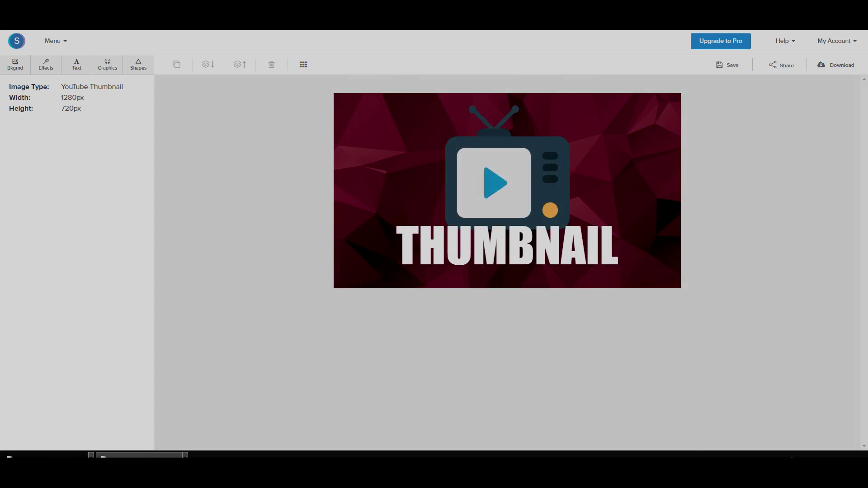